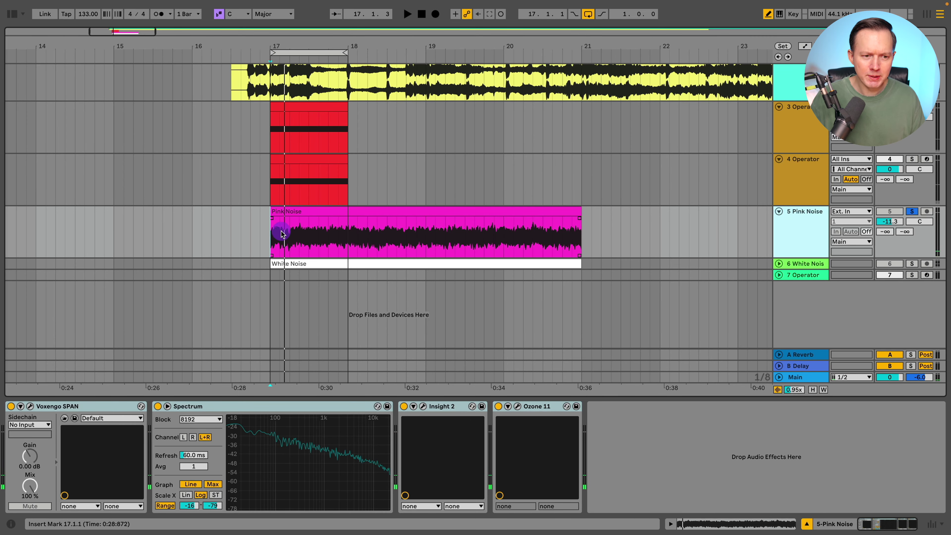
- Start playback, unsolo the Pink Noise track and switch off the 7 Operator track
key("space")
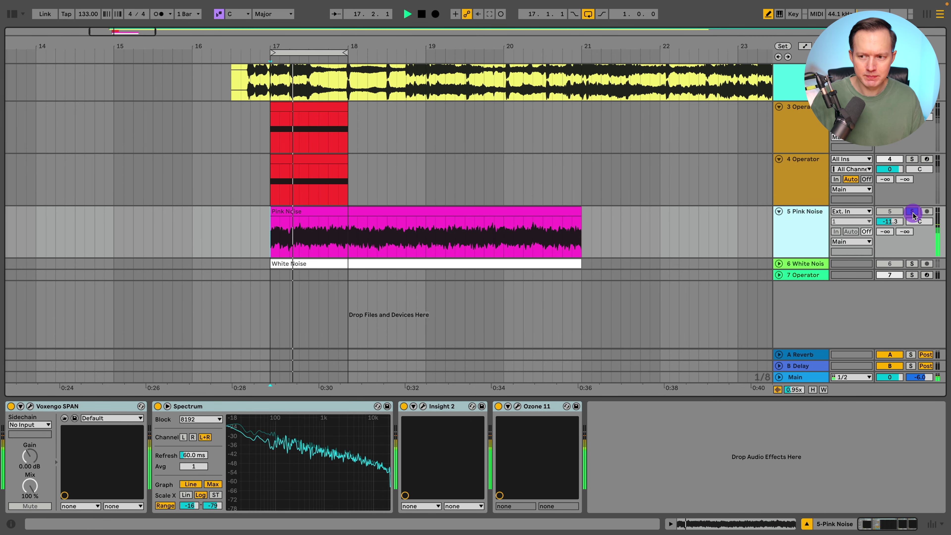
left_click(912, 213)
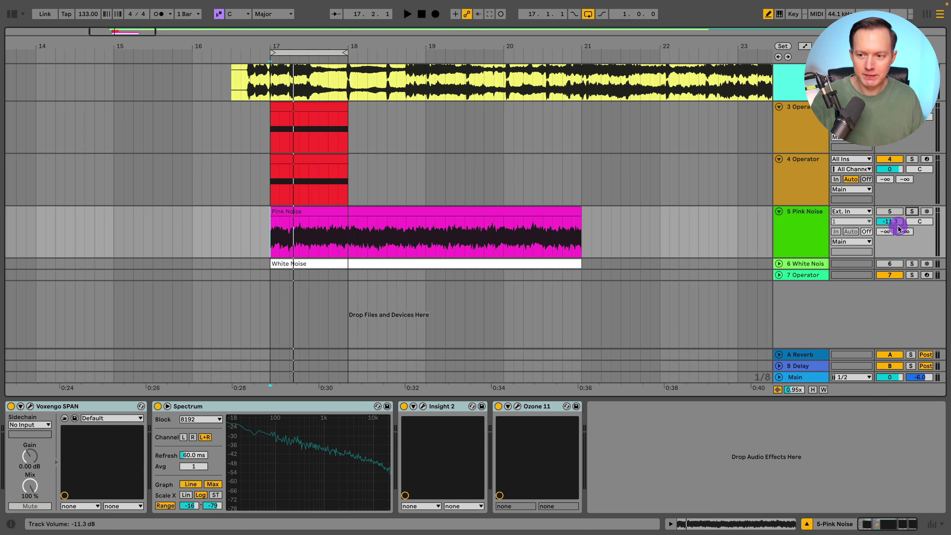
left_click(889, 275)
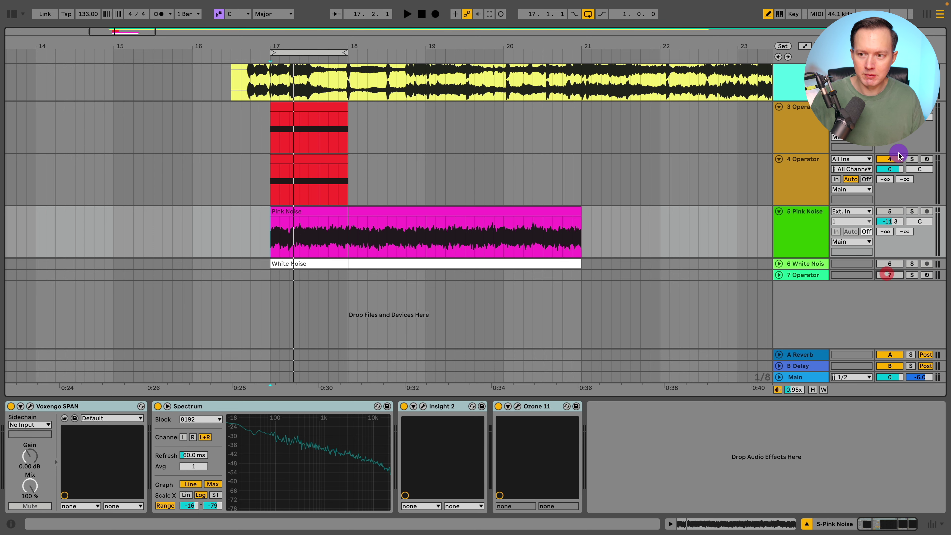
- Select the Pink Noise track so its devices are shown
scroll(894, 153, "up", 3)
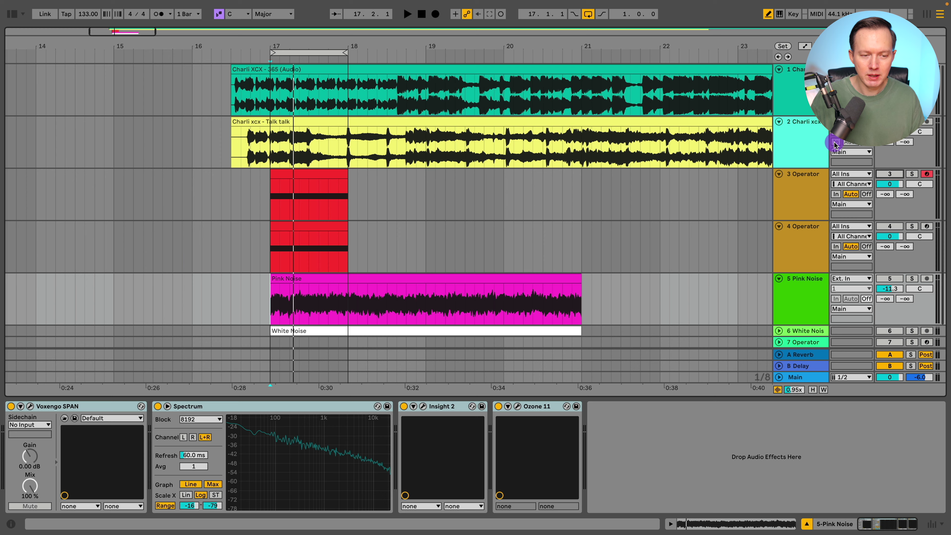
scroll(835, 144, "down", 1)
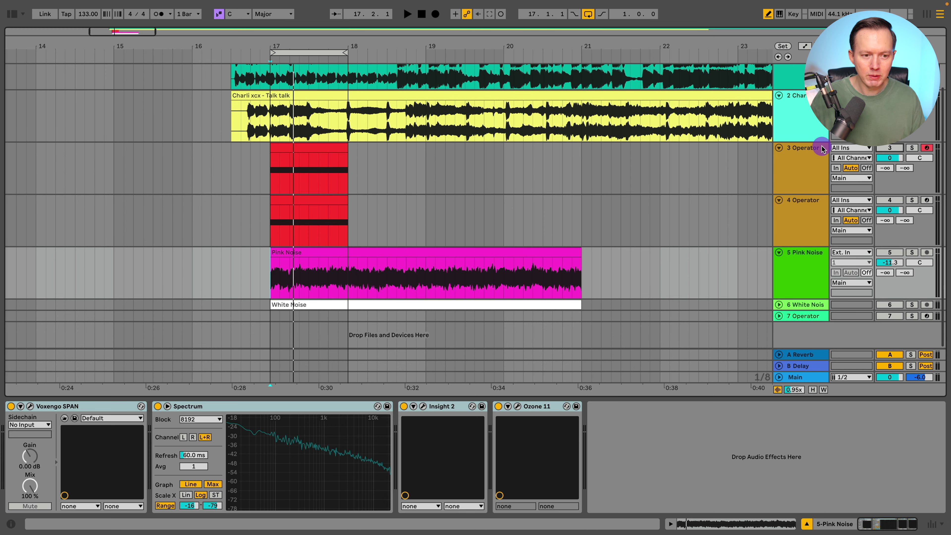
left_click(796, 272)
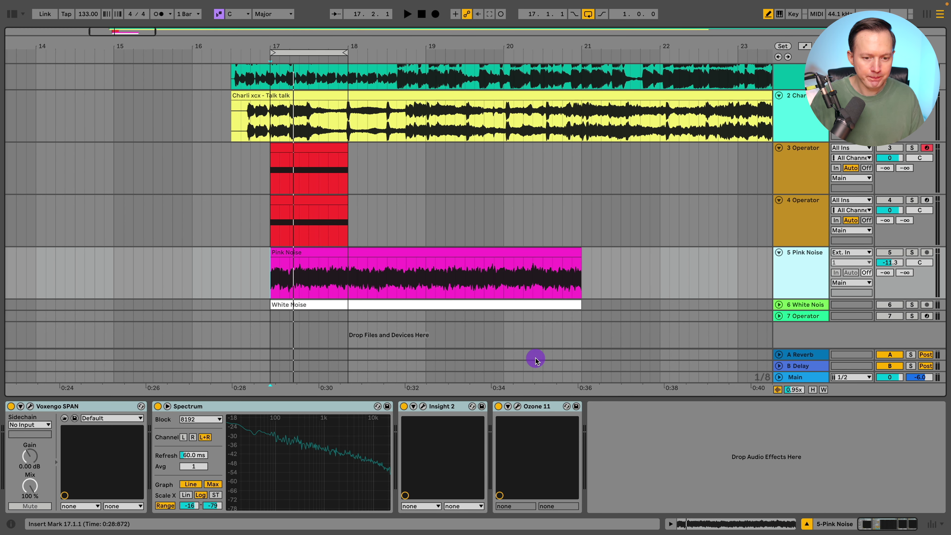
- Open and reposition the Voxengo SPAN window, briefly check Ozone 11, then play the pink noise
left_click(30, 407)
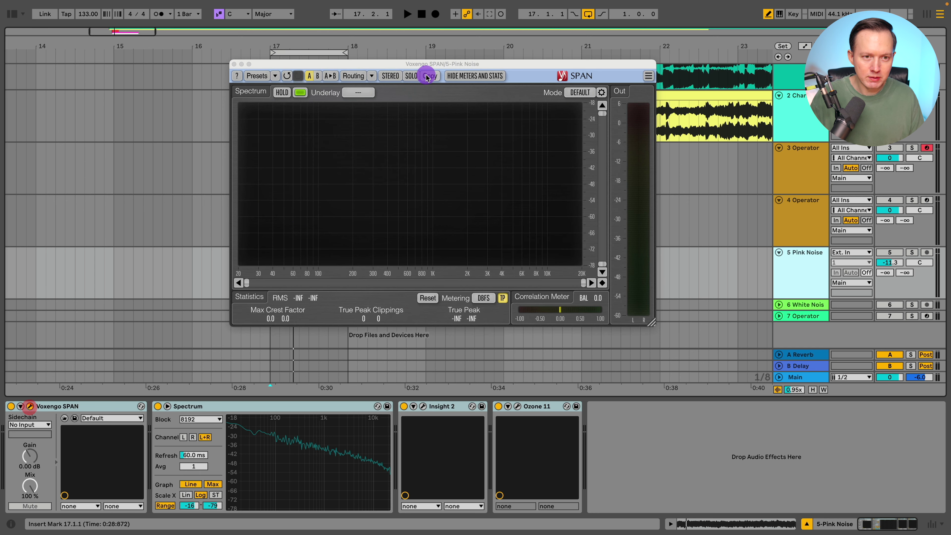
left_click_drag(405, 66, 368, 55)
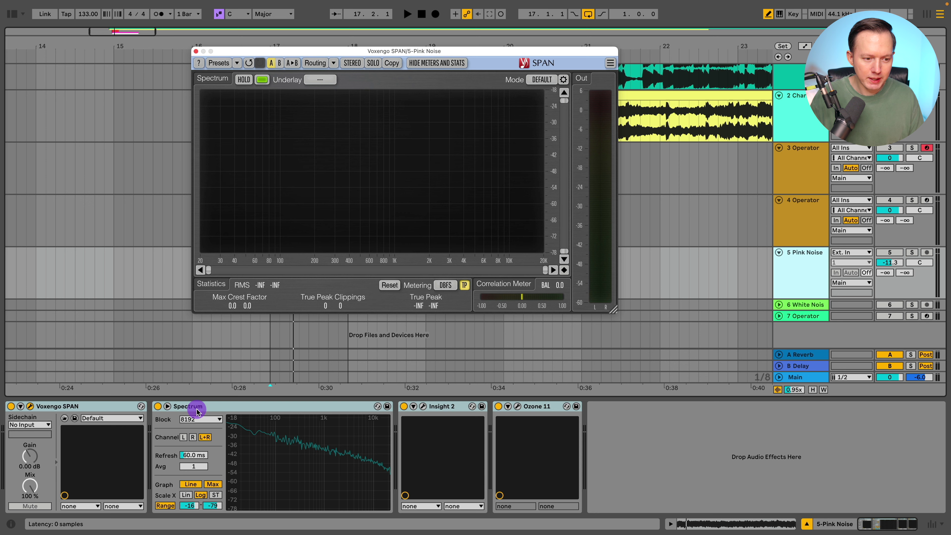
left_click(517, 406)
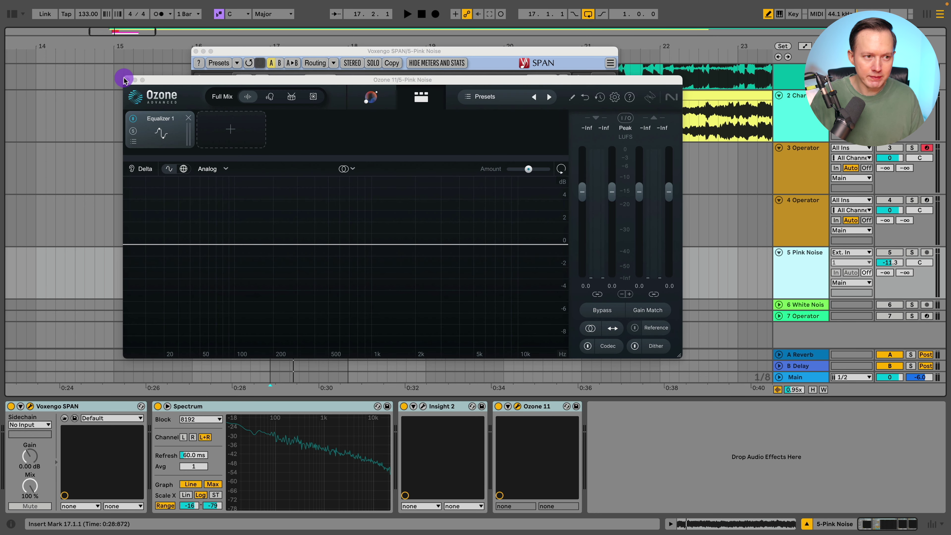
left_click(125, 80)
key("space")
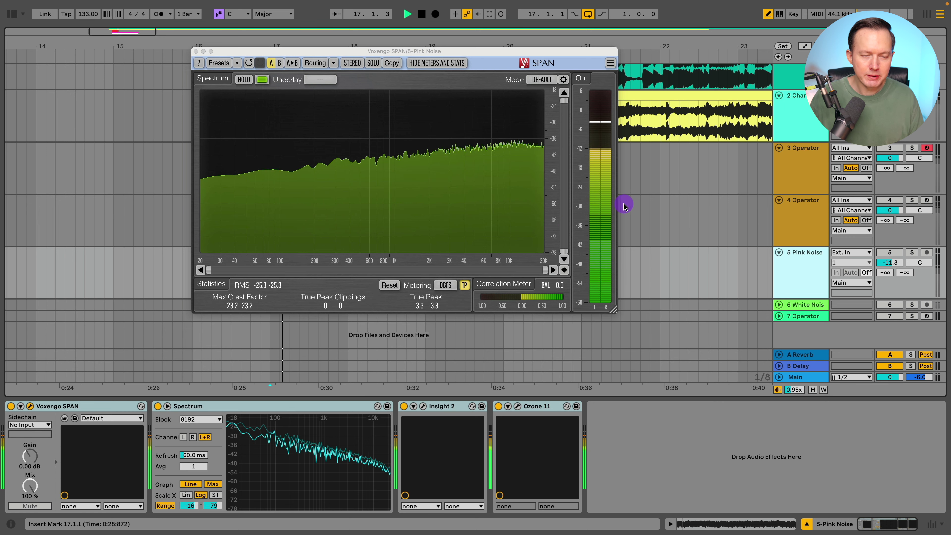
mouse_move(246, 177)
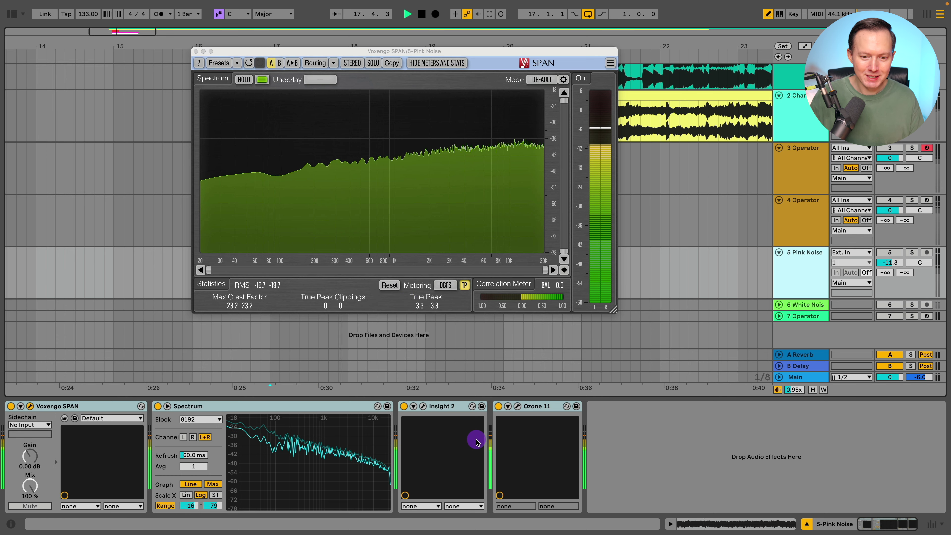
left_click(519, 408)
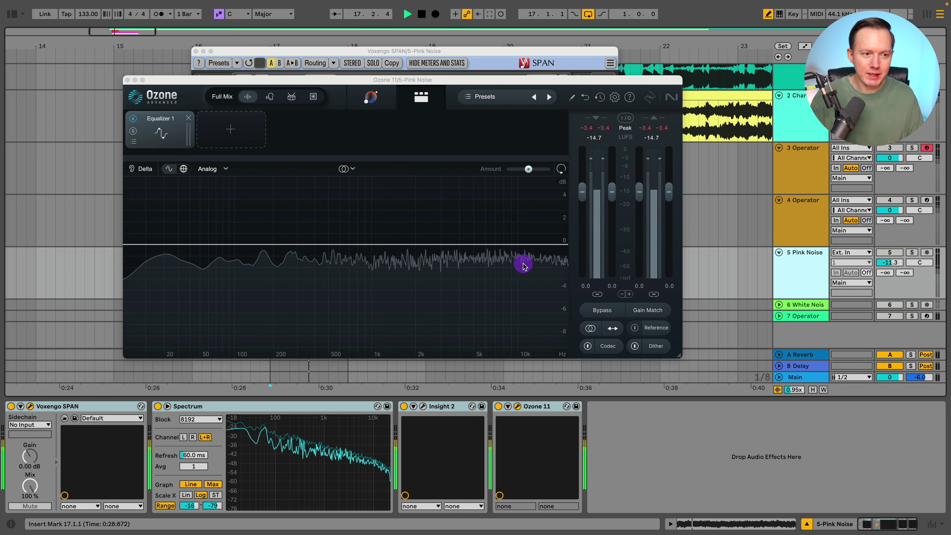
left_click(127, 80)
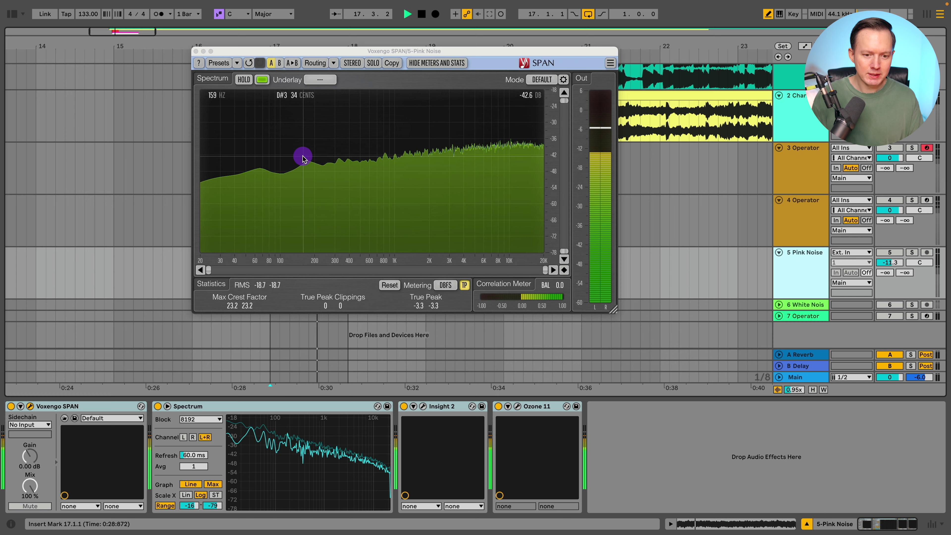
left_click(423, 406)
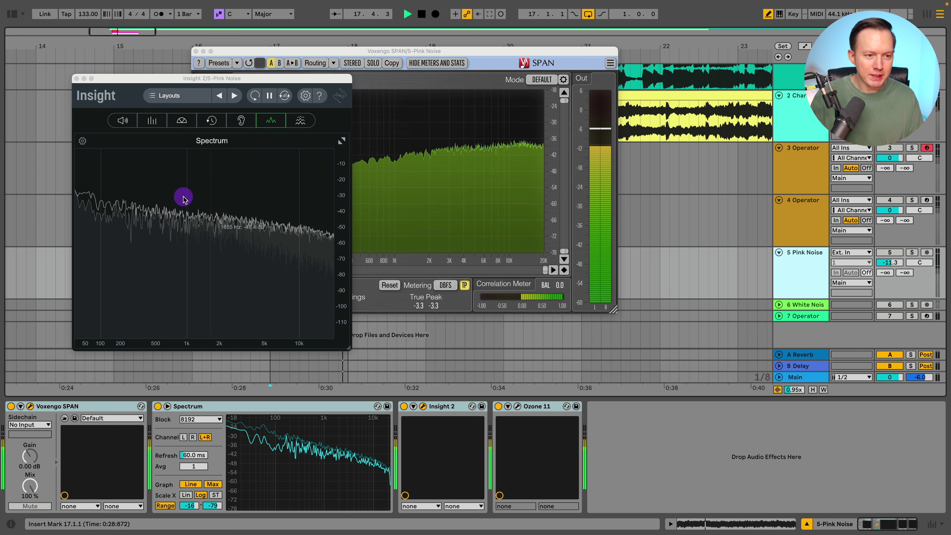
left_click(76, 79)
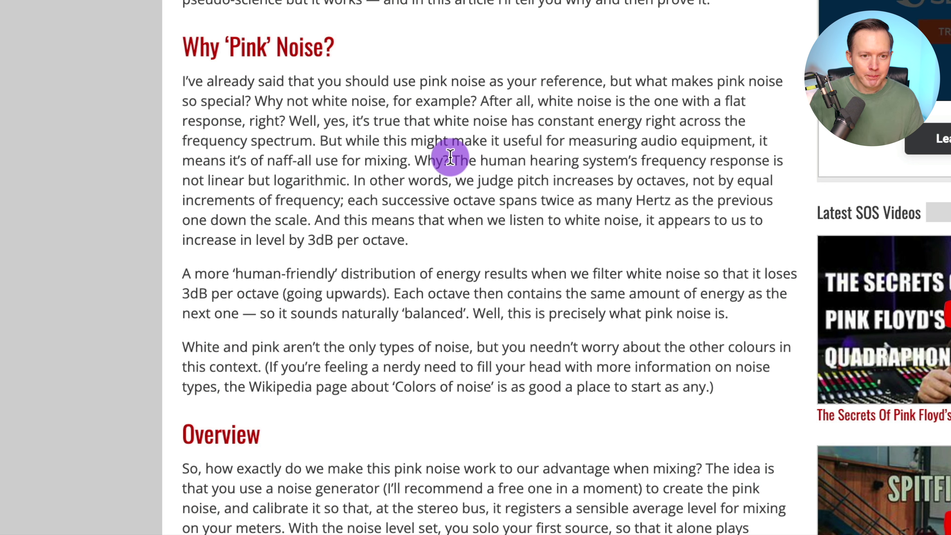
- Highlight the 'Why Pink Noise?' sentence about human hearing's frequency response
left_click_drag(449, 160, 344, 196)
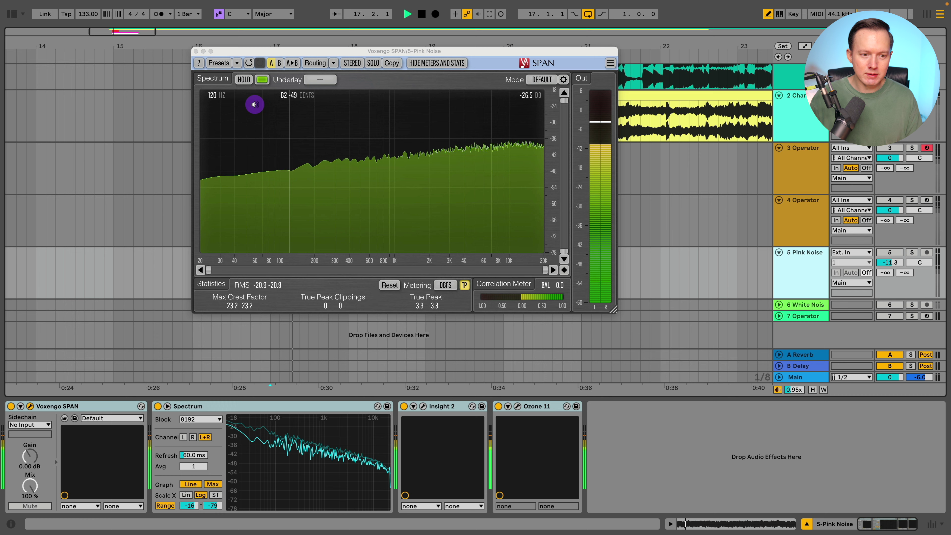
- Swap SPAN for Ozone 11 and confirm its spectrum settings with a 3 dB/oct tilt slope
left_click(530, 420)
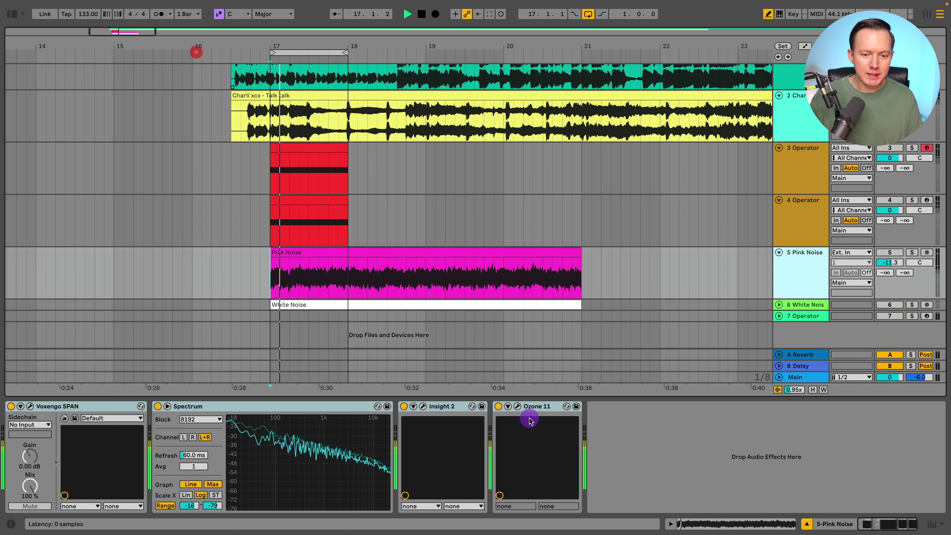
left_click(518, 407)
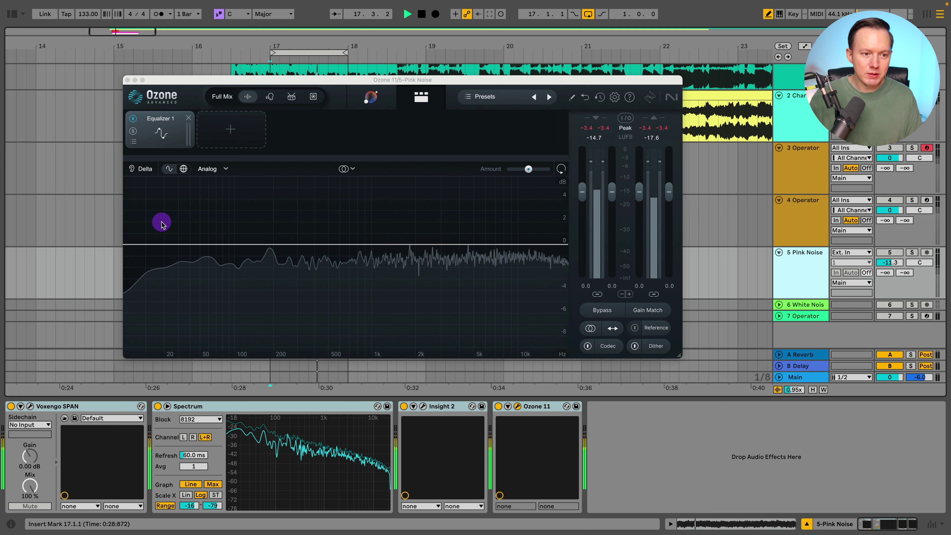
left_click(610, 96)
left_click(270, 126)
left_click_drag(278, 115, 258, 83)
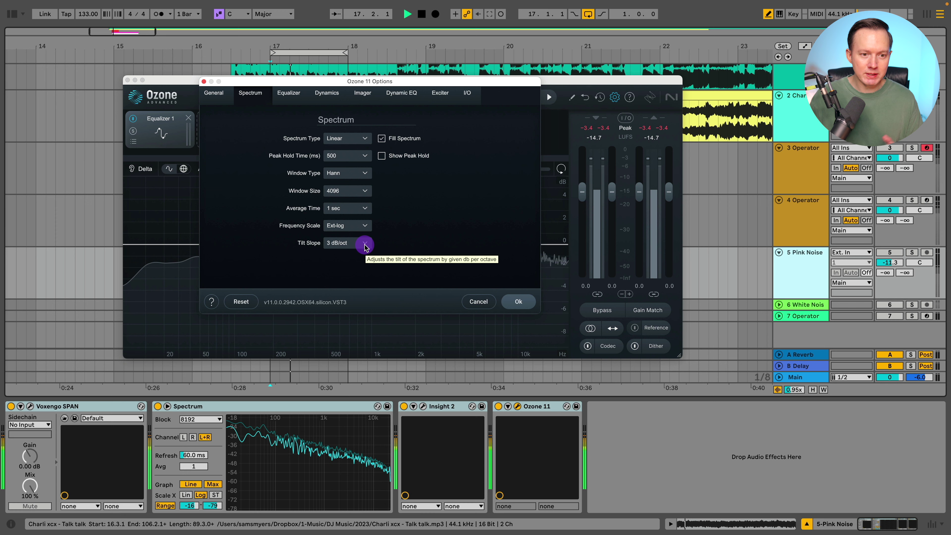
left_click(517, 302)
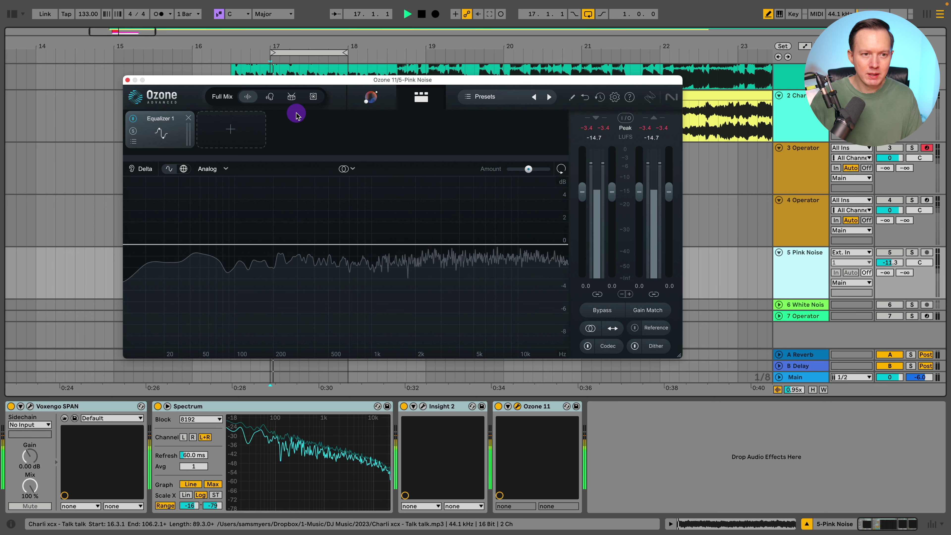
- Set Ozone 11's spectrum Tilt Slope to 0 dB/oct to view the untilted pink noise
left_click(614, 97)
left_click(251, 103)
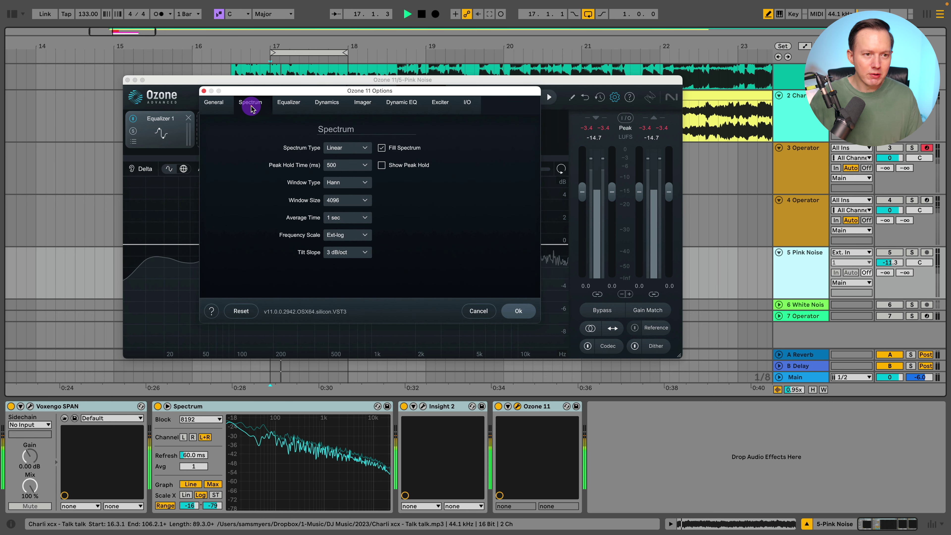
left_click(347, 253)
left_click(338, 265)
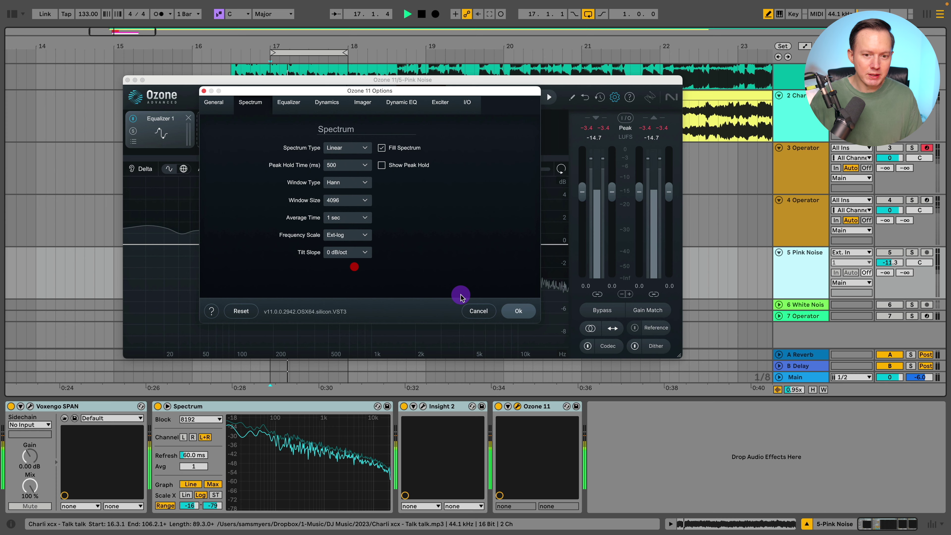
left_click(512, 313)
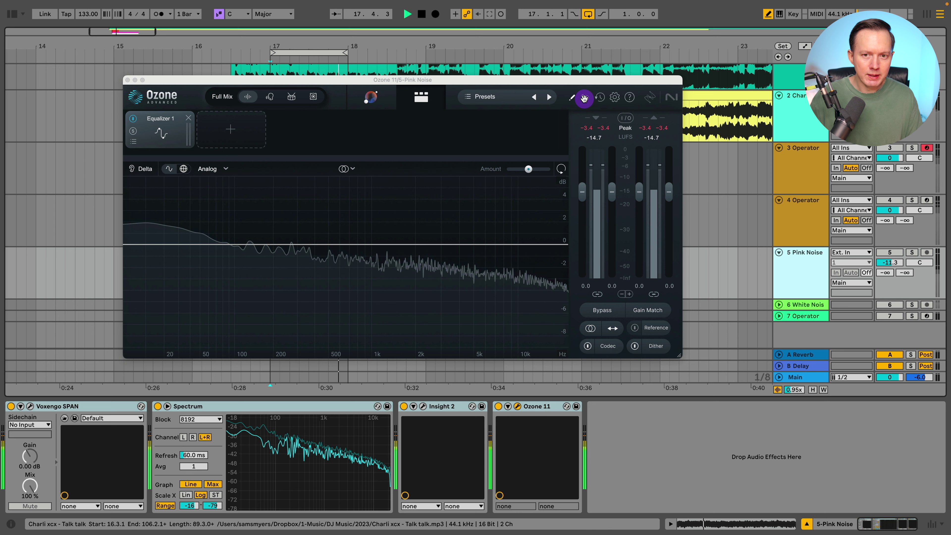
- Restore Ozone's Tilt Slope to 3 dB/oct and close the Ozone window
left_click(615, 97)
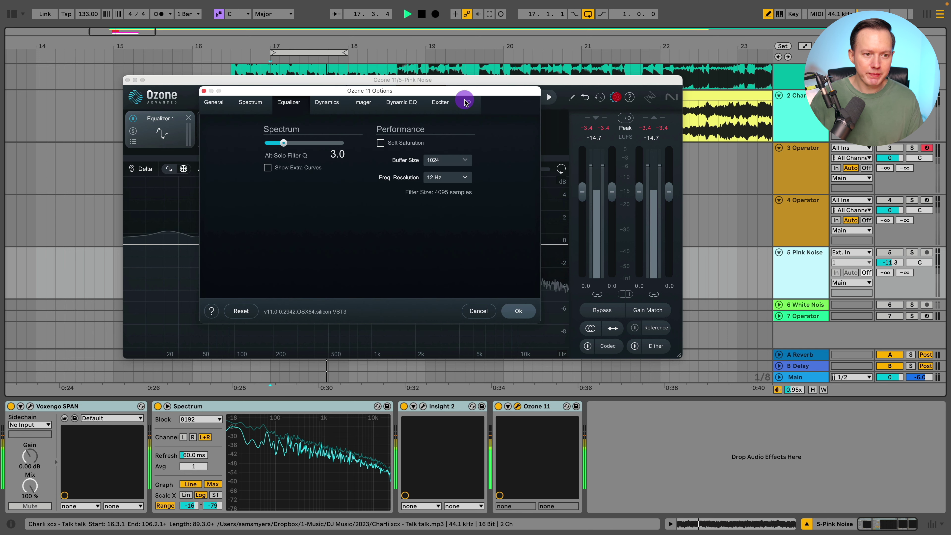
left_click(251, 102)
left_click(351, 253)
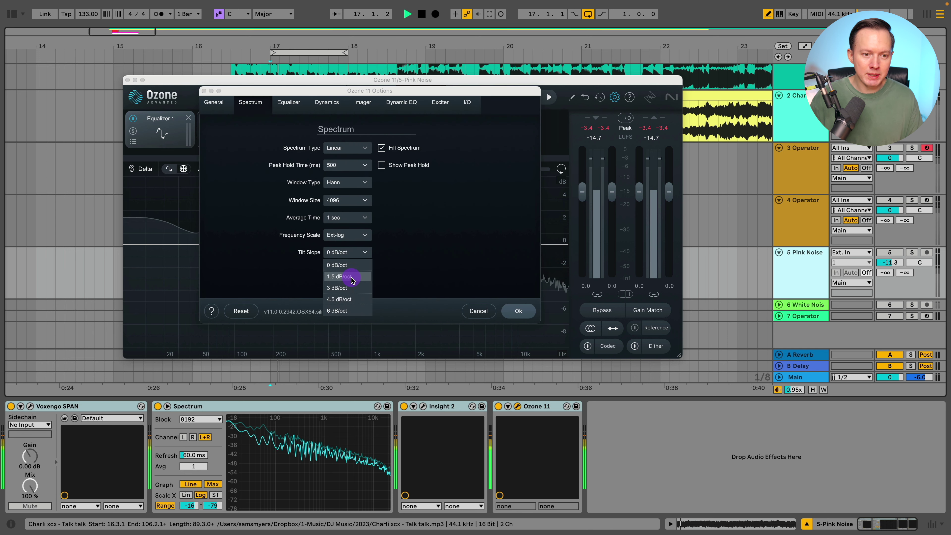
left_click(354, 287)
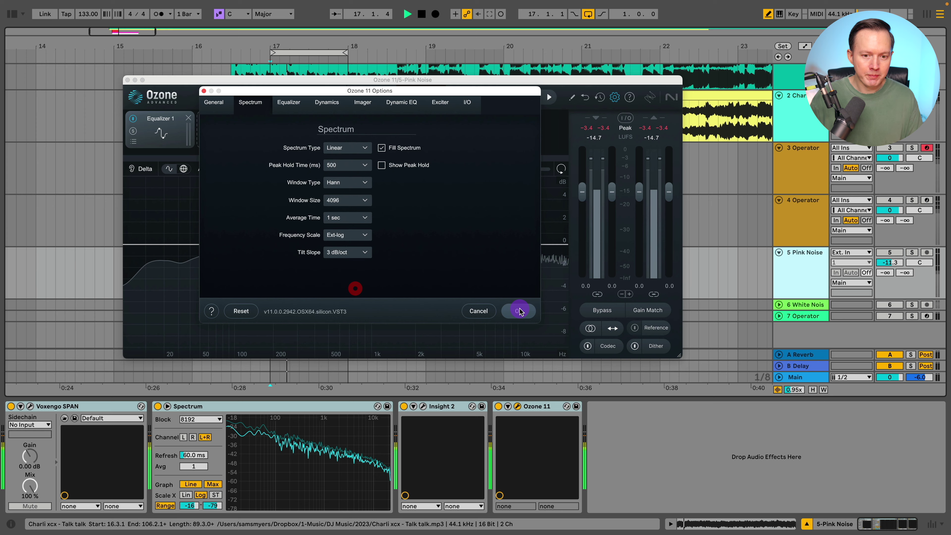
left_click(518, 310)
left_click(128, 81)
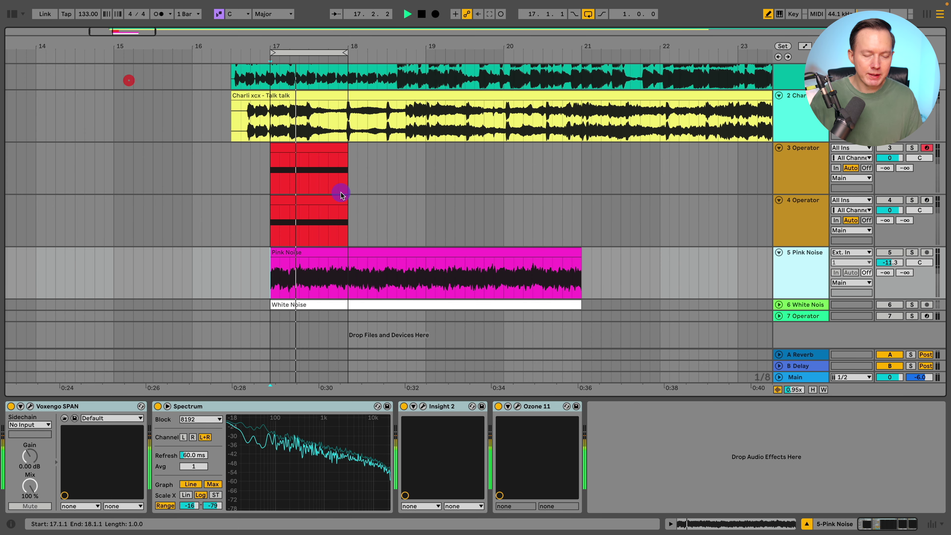
- Lower Voxengo SPAN's spectrum Slope from 4.50 to 3.00 in the Spectrum Mode Editor
left_click(30, 407)
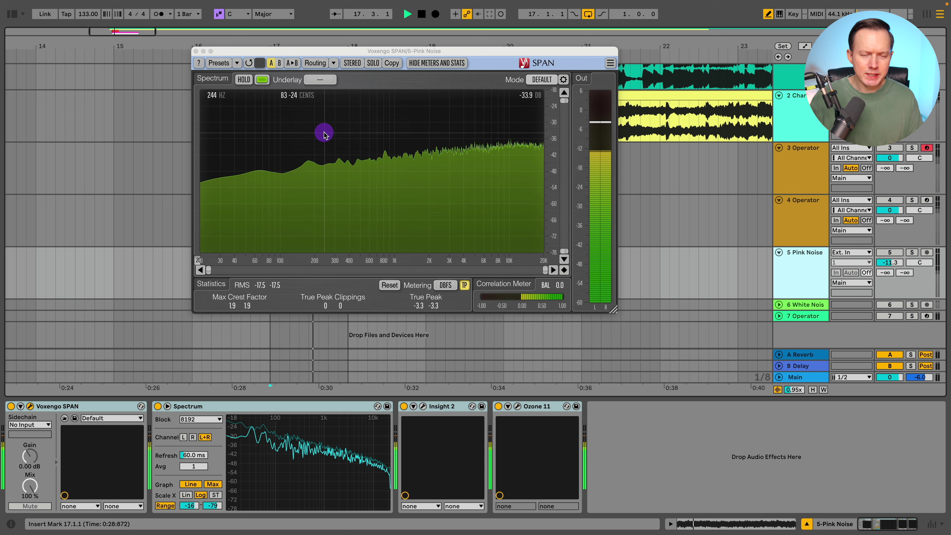
left_click(563, 80)
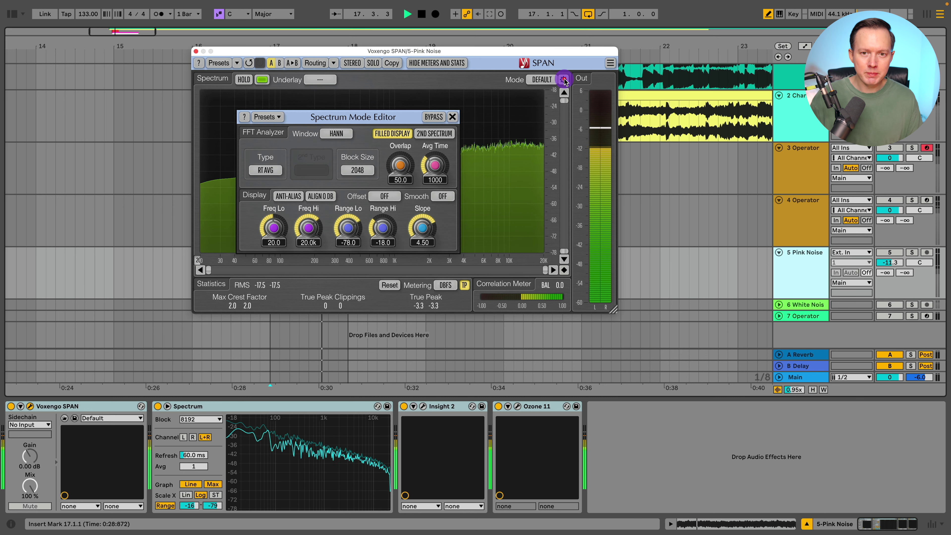
left_click_drag(420, 104, 474, 98)
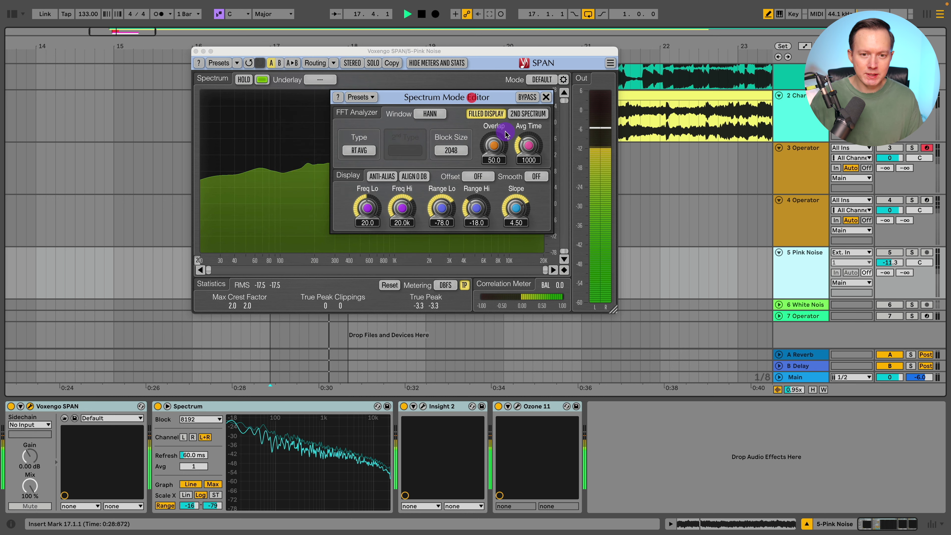
left_click(519, 224)
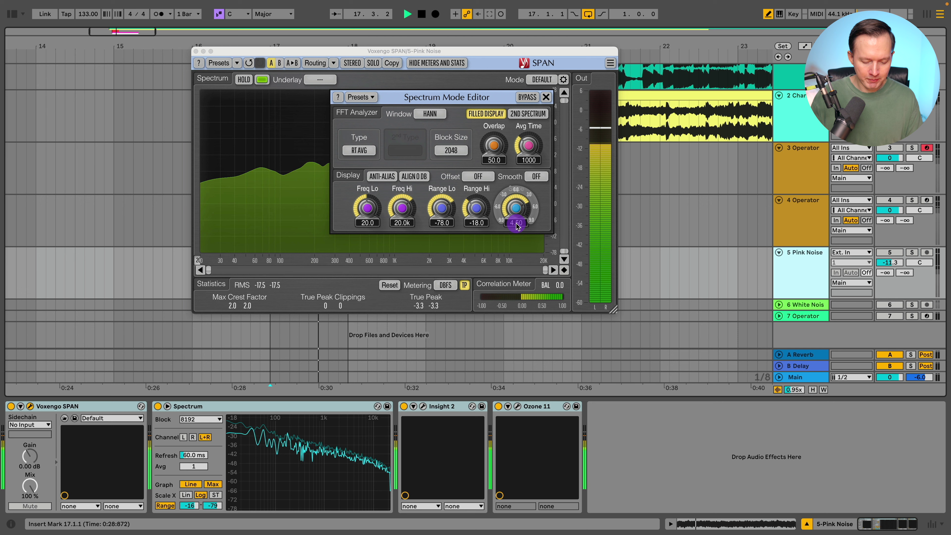
scroll(517, 226, "down", 3)
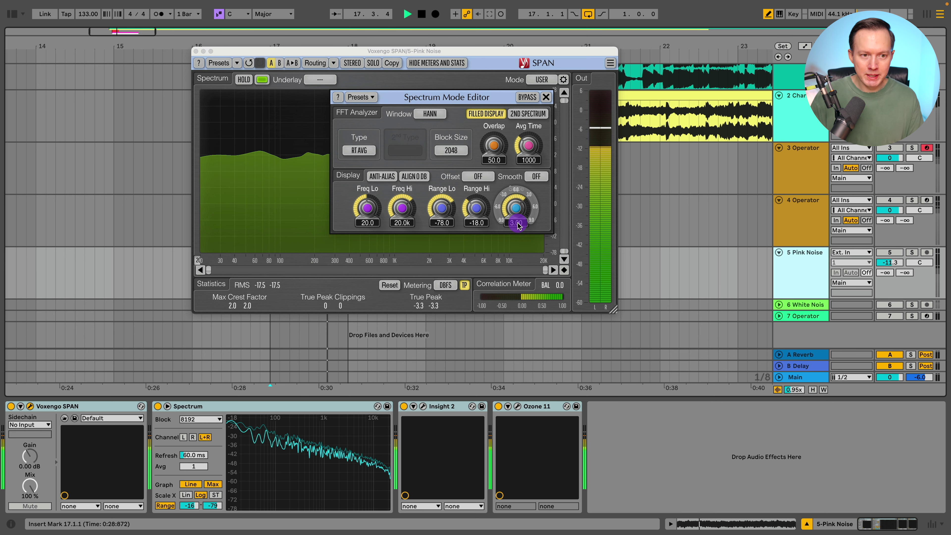
left_click(546, 97)
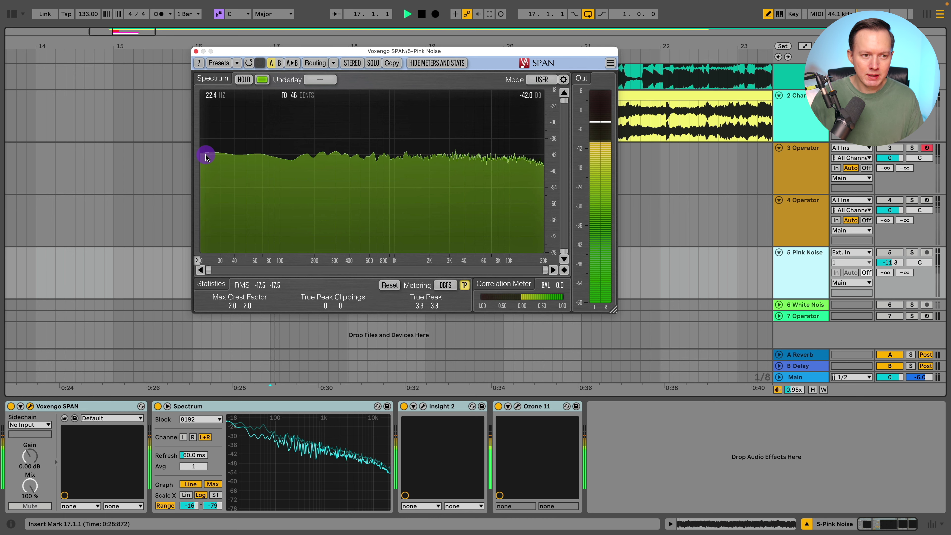
- Lower SPAN's spectrum Slope from 3.00 to 0.00 and close the Spectrum Mode Editor
left_click(564, 80)
left_click_drag(515, 208, 516, 225)
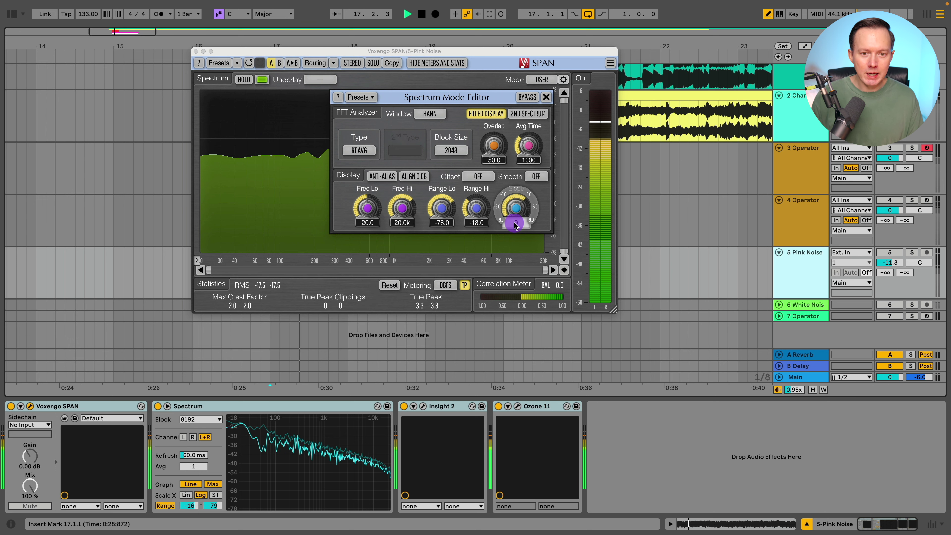
left_click_drag(516, 225, 511, 227)
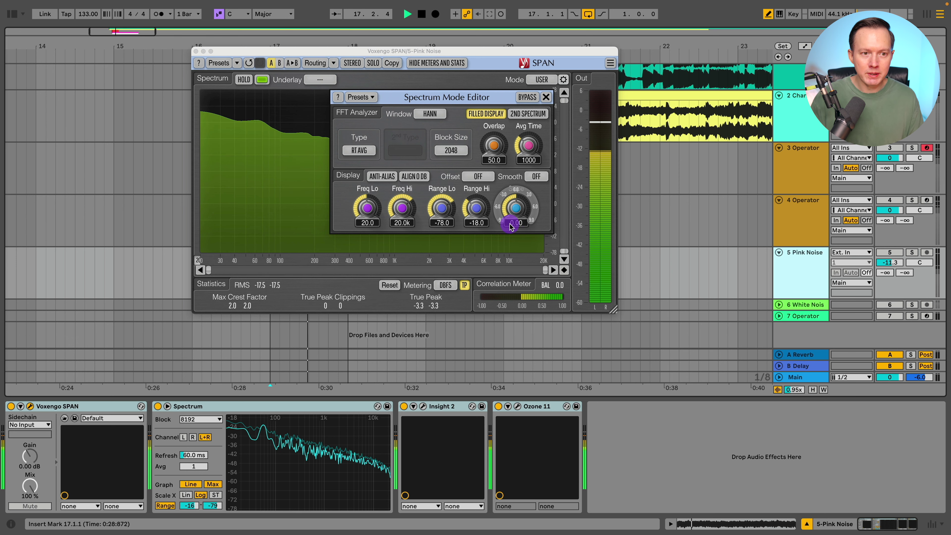
left_click(546, 97)
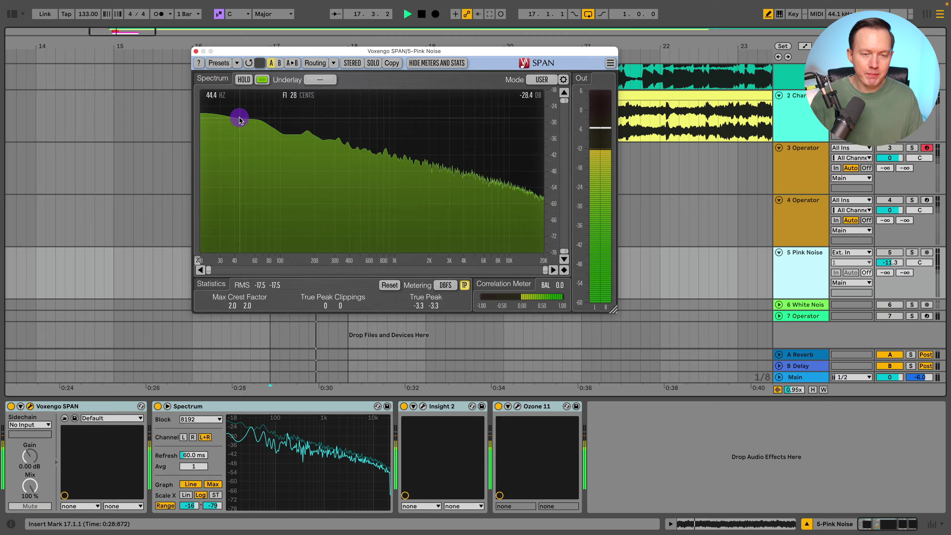